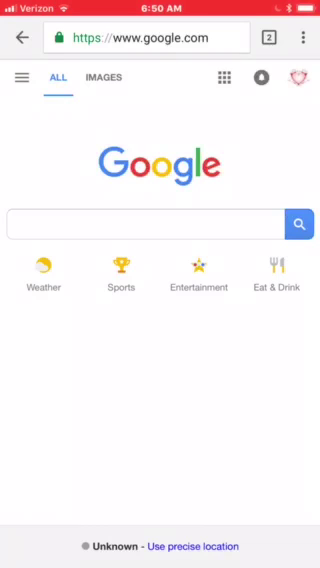
Step: Take a screenshot of the Google page shown in Chrome
{"action": "key", "text": "super"}
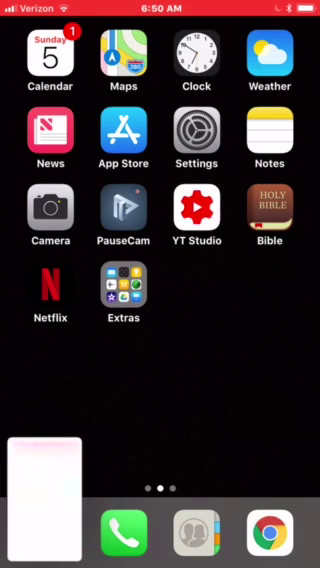
Step: Draw yellow test strokes on the screenshot with the pen, highlighter and pencil
{"action": "left_click", "coordinate": [44, 500]}
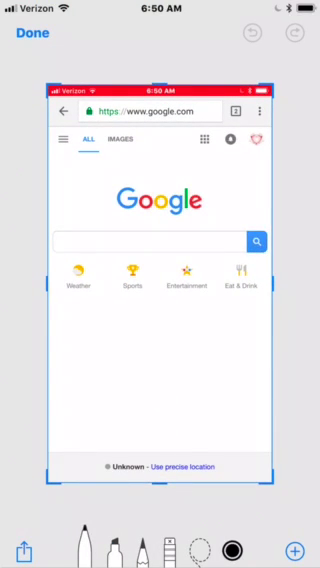
{"action": "left_click", "coordinate": [232, 549]}
{"action": "left_click", "coordinate": [217, 549]}
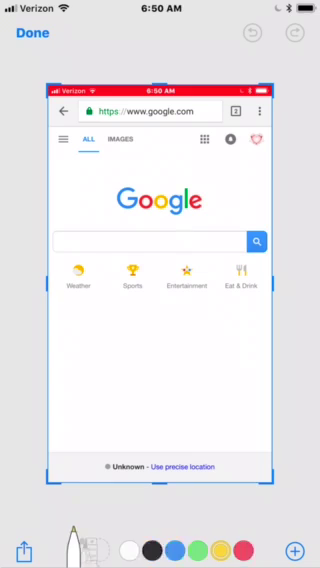
{"action": "left_click_drag", "start_coordinate": [95, 405], "coordinate": [70, 255]}
{"action": "left_click", "coordinate": [113, 548]}
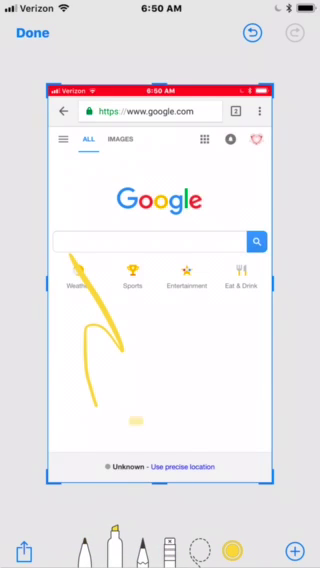
{"action": "left_click_drag", "start_coordinate": [136, 419], "coordinate": [113, 248]}
{"action": "left_click", "coordinate": [143, 548]}
{"action": "left_click_drag", "start_coordinate": [155, 230], "coordinate": [200, 420]}
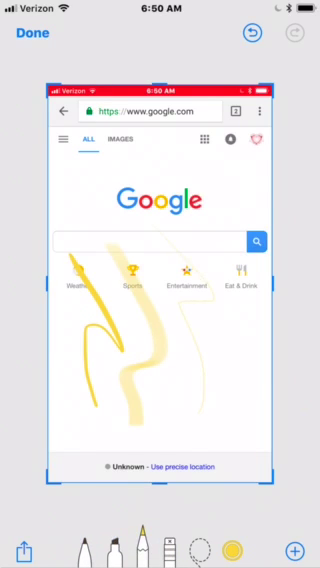
Step: Erase the yellow pencil, highlighter and pen strokes with the eraser
{"action": "left_click", "coordinate": [170, 545]}
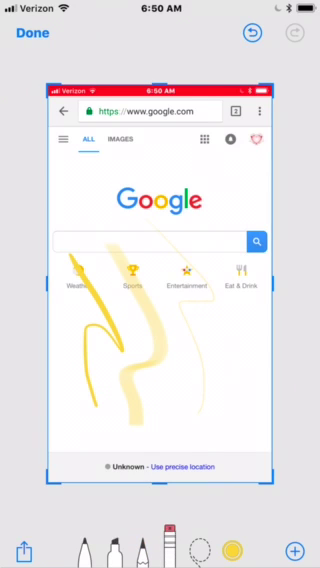
{"action": "left_click", "coordinate": [185, 300]}
{"action": "left_click", "coordinate": [145, 340]}
{"action": "left_click", "coordinate": [88, 360]}
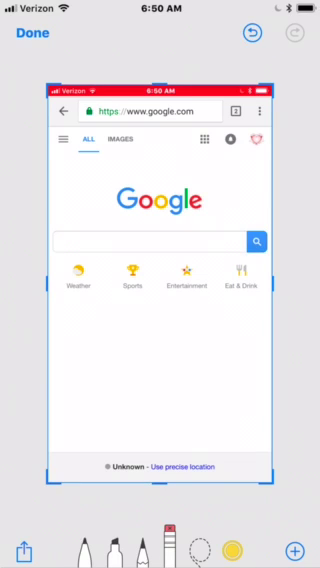
{"action": "left_click", "coordinate": [294, 550]}
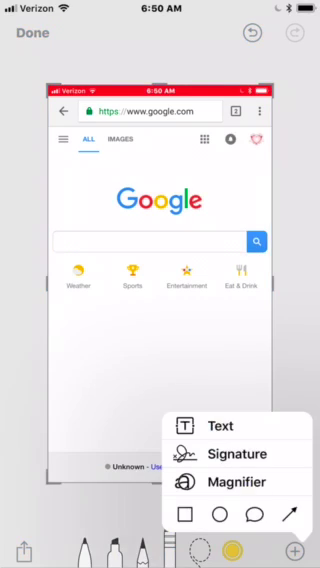
Step: Add a text box and replace its placeholder 'Text' with 'Hi'
{"action": "left_click", "coordinate": [220, 426]}
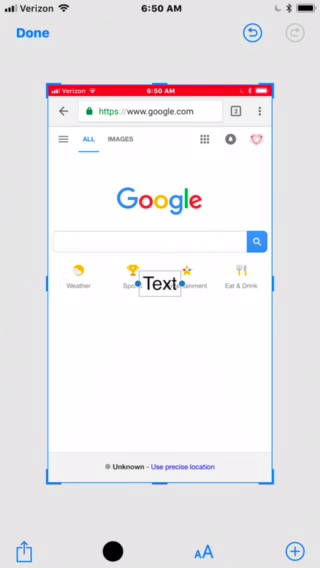
{"action": "left_click", "coordinate": [160, 370]}
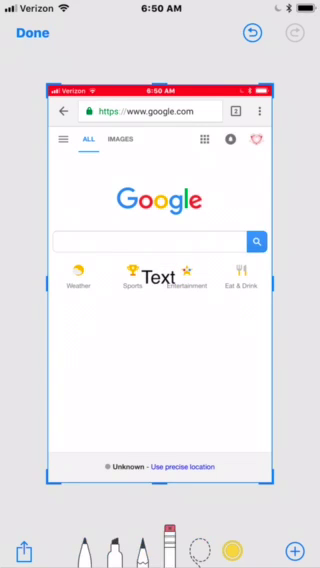
{"action": "left_click", "coordinate": [158, 277]}
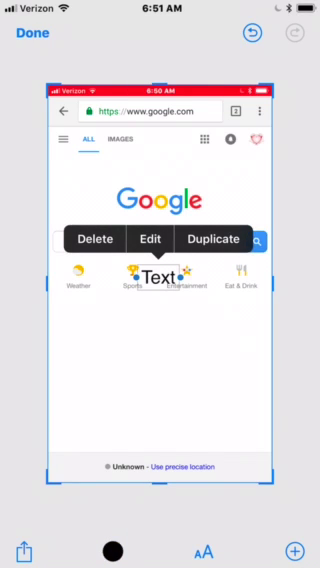
{"action": "left_click", "coordinate": [150, 239]}
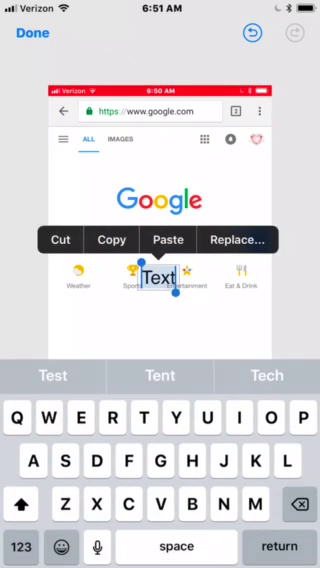
{"action": "key", "text": "BackSpace"}
{"action": "type", "text": "Hi"}
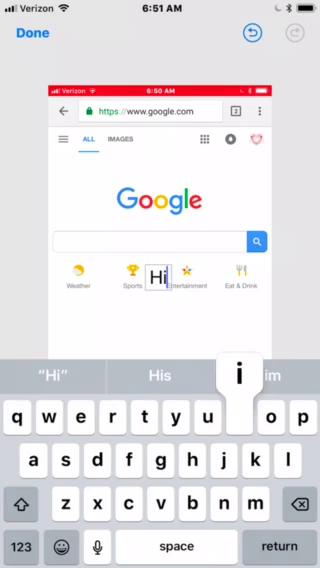
{"action": "left_click", "coordinate": [160, 380]}
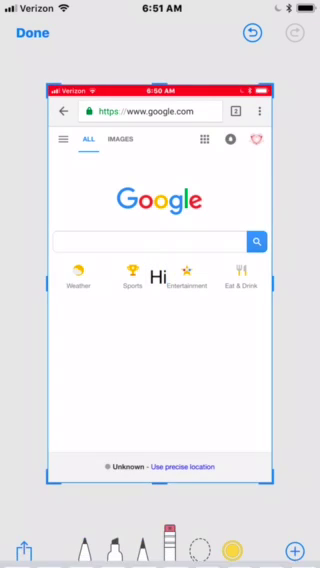
Step: Make the Hi label red
{"action": "left_click", "coordinate": [158, 277]}
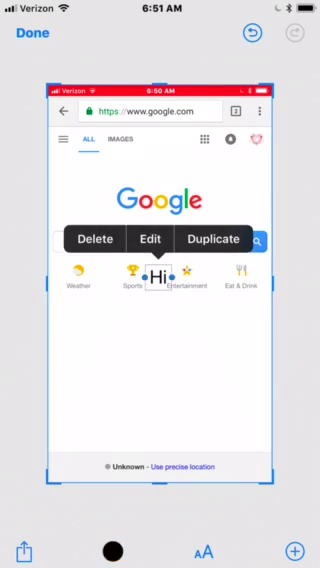
{"action": "left_click", "coordinate": [112, 550]}
{"action": "left_click", "coordinate": [231, 550]}
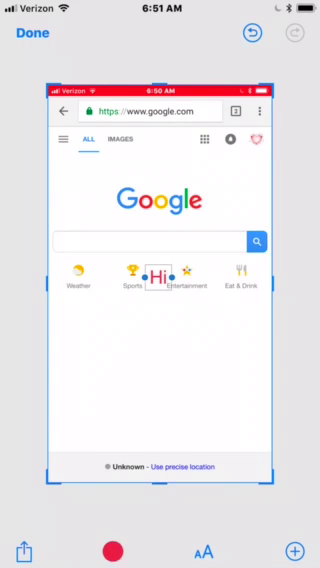
{"action": "left_click", "coordinate": [294, 550]}
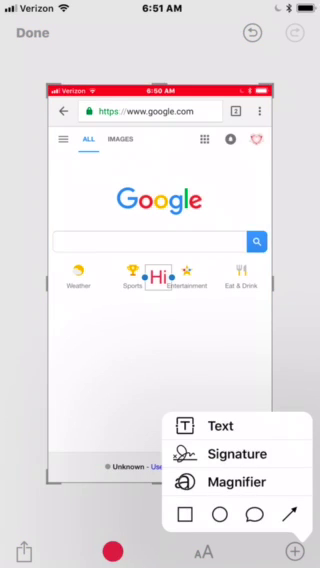
Step: Add a magnifier over Hi and a smaller green rectangle below it
{"action": "left_click", "coordinate": [236, 482]}
{"action": "mouse_move", "coordinate": [160, 274]}
{"action": "left_mouse_down"}
{"action": "mouse_move", "coordinate": [130, 274]}
{"action": "mouse_move", "coordinate": [166, 272]}
{"action": "mouse_move", "coordinate": [158, 272]}
{"action": "mouse_move", "coordinate": [158, 280]}
{"action": "left_mouse_up"}
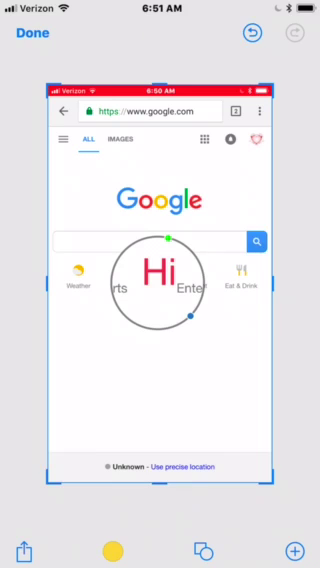
{"action": "left_click", "coordinate": [294, 550]}
{"action": "left_click", "coordinate": [185, 514]}
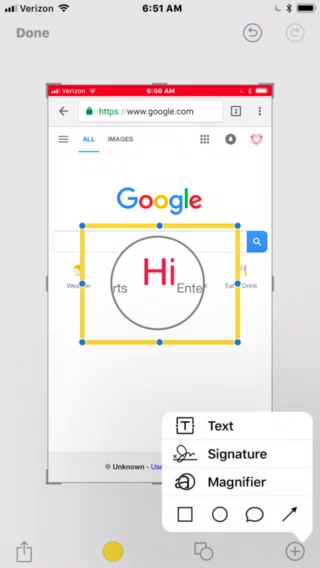
{"action": "left_click_drag", "start_coordinate": [81, 226], "coordinate": [152, 277]}
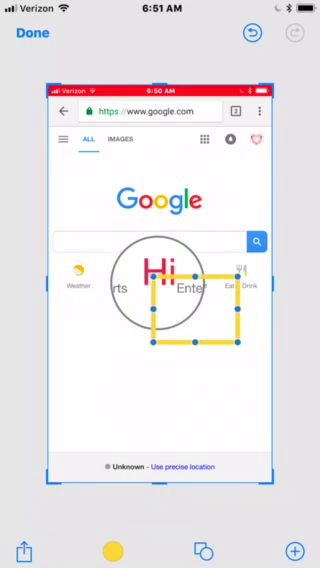
{"action": "mouse_move", "coordinate": [194, 310]}
{"action": "left_mouse_down"}
{"action": "mouse_move", "coordinate": [167, 359]}
{"action": "mouse_move", "coordinate": [103, 389]}
{"action": "left_mouse_up"}
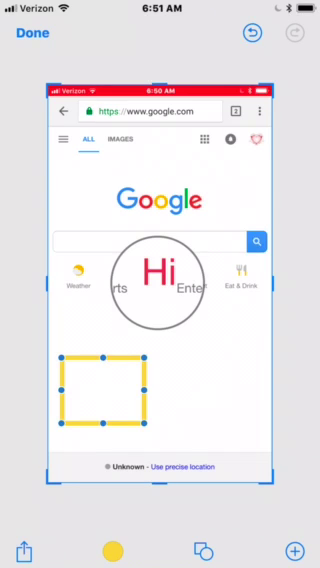
{"action": "left_click", "coordinate": [113, 551]}
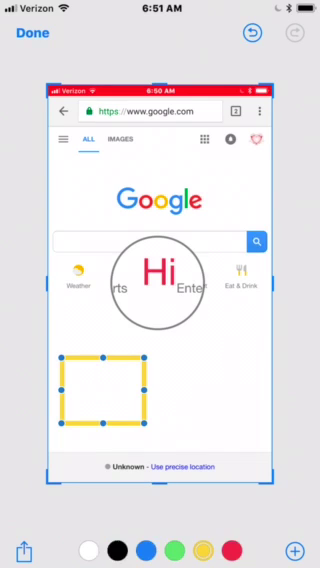
{"action": "left_click", "coordinate": [174, 551]}
Step: Add a smaller oval at the lower right of the screenshot
{"action": "left_click", "coordinate": [295, 551]}
{"action": "left_click", "coordinate": [219, 514]}
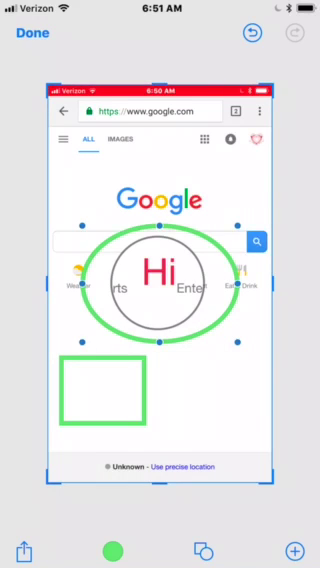
{"action": "left_click_drag", "start_coordinate": [159, 267], "coordinate": [227, 385]}
{"action": "left_click_drag", "start_coordinate": [149, 327], "coordinate": [187, 352]}
{"action": "left_click", "coordinate": [113, 551]}
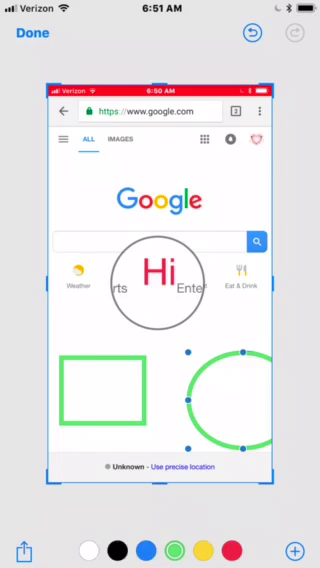
Step: Make the oval blue and place a short-tailed speech bubble over the Google logo
{"action": "left_click", "coordinate": [146, 551]}
{"action": "left_click", "coordinate": [295, 551]}
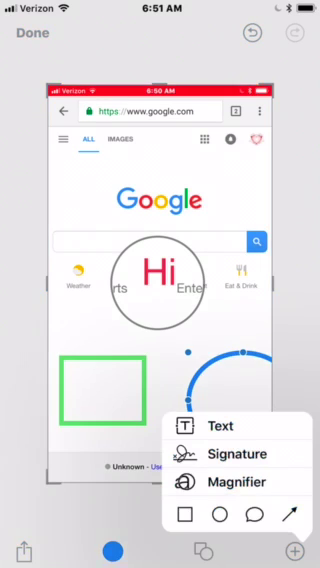
{"action": "left_click", "coordinate": [254, 514]}
{"action": "left_click_drag", "start_coordinate": [159, 284], "coordinate": [159, 186]}
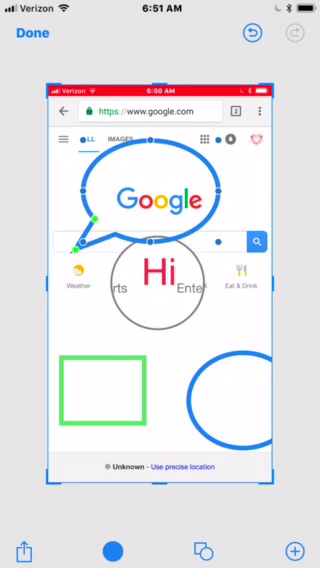
{"action": "mouse_move", "coordinate": [75, 249]}
{"action": "left_mouse_down"}
{"action": "mouse_move", "coordinate": [88, 243]}
{"action": "mouse_move", "coordinate": [89, 208]}
{"action": "left_mouse_up"}
{"action": "left_click", "coordinate": [160, 330]}
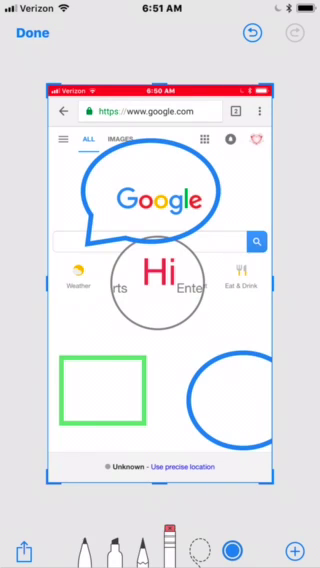
Step: Turn the speech bubble around the Google logo yellow
{"action": "left_click", "coordinate": [232, 550]}
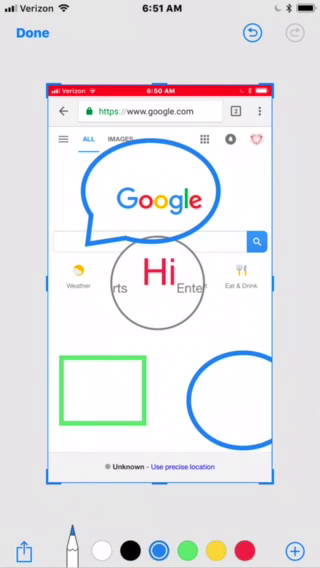
{"action": "left_click", "coordinate": [215, 550]}
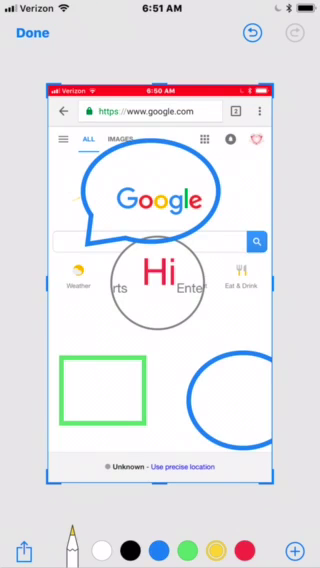
{"action": "left_click", "coordinate": [187, 550]}
{"action": "left_click", "coordinate": [150, 150]}
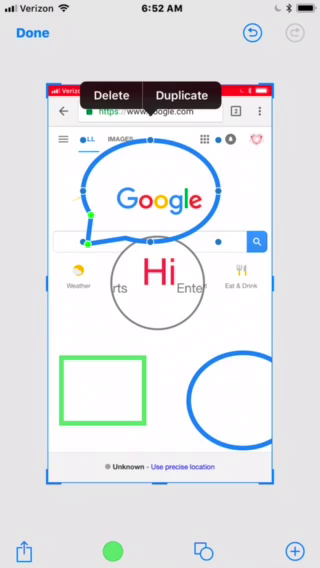
{"action": "left_click", "coordinate": [113, 551]}
{"action": "left_click", "coordinate": [203, 551]}
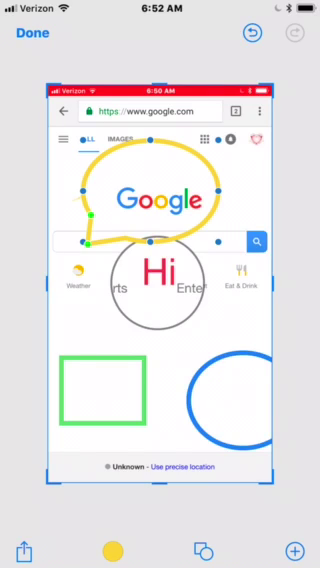
Step: Delete the green rectangle, blue oval, magnifier and yellow speech bubble
{"action": "left_click", "coordinate": [160, 440]}
{"action": "left_click", "coordinate": [103, 358]}
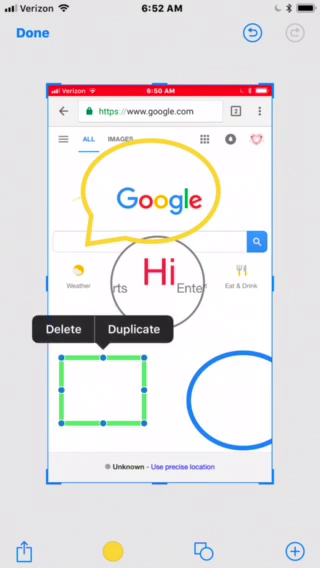
{"action": "left_click", "coordinate": [63, 329]}
{"action": "left_click", "coordinate": [192, 400]}
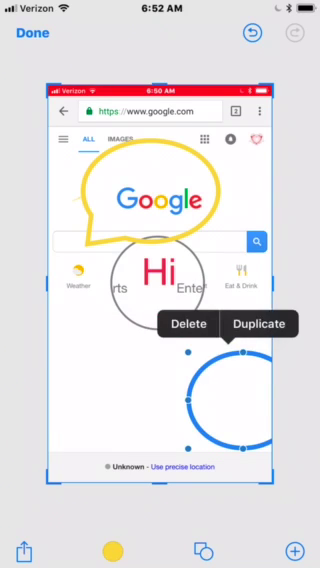
{"action": "left_click", "coordinate": [189, 325]}
{"action": "left_click", "coordinate": [157, 285]}
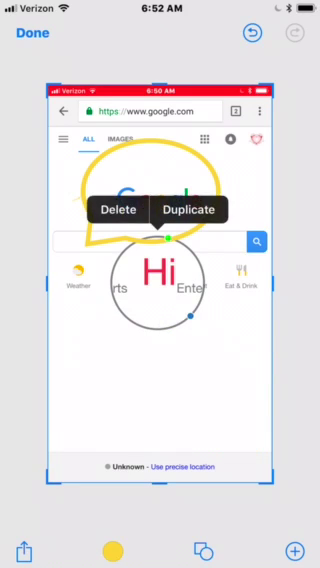
{"action": "left_click", "coordinate": [118, 210]}
{"action": "left_click", "coordinate": [150, 141]}
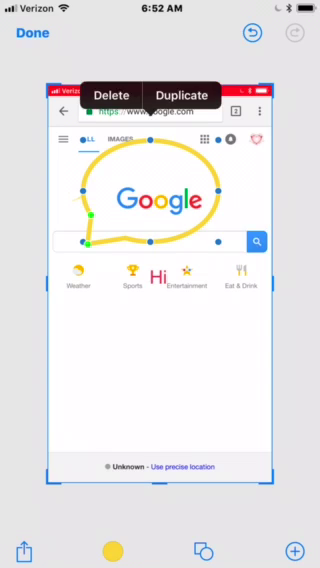
{"action": "left_click", "coordinate": [110, 95]}
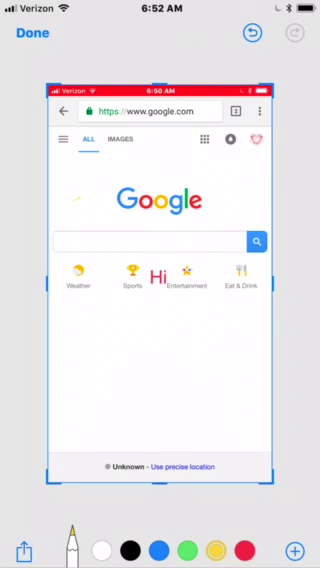
{"action": "left_click", "coordinate": [295, 550]}
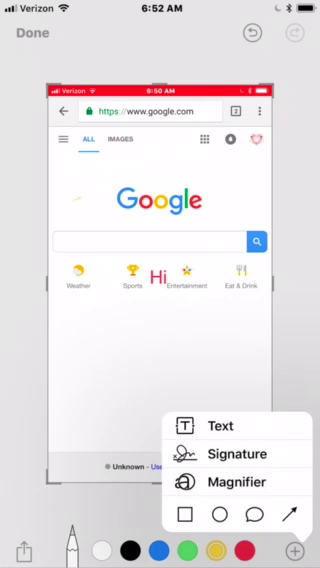
{"action": "left_click", "coordinate": [237, 454]}
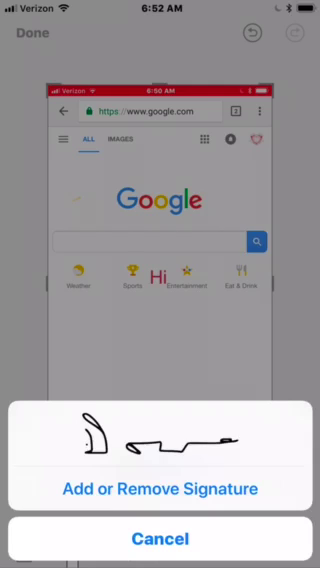
{"action": "left_click", "coordinate": [160, 489]}
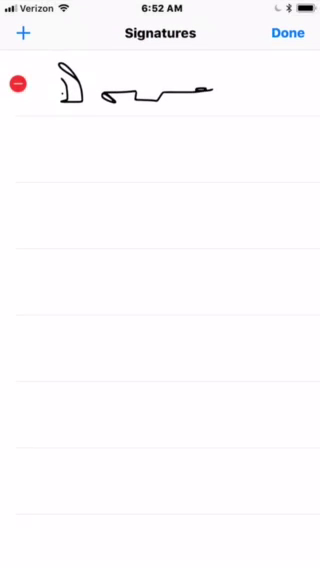
{"action": "left_click", "coordinate": [288, 33]}
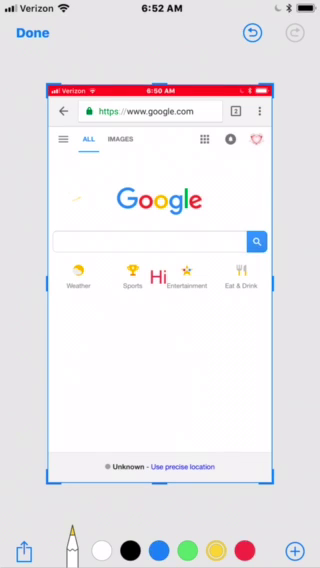
Step: Finish markup and save the screenshot to Photos
{"action": "left_click", "coordinate": [32, 33]}
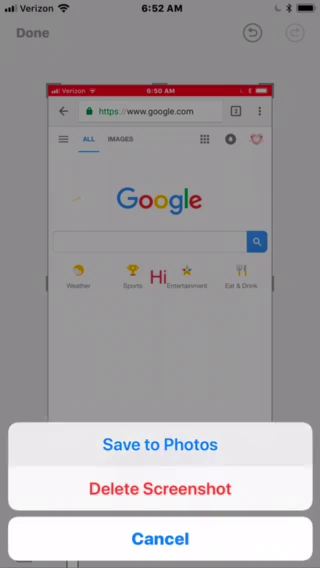
{"action": "left_click", "coordinate": [160, 444]}
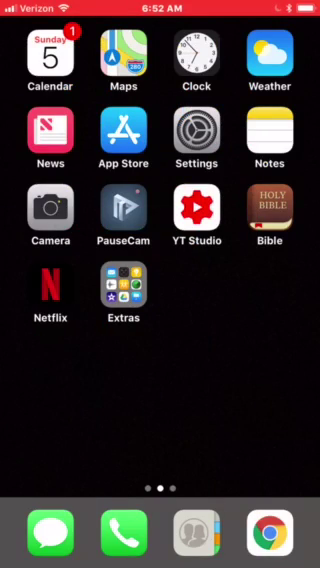